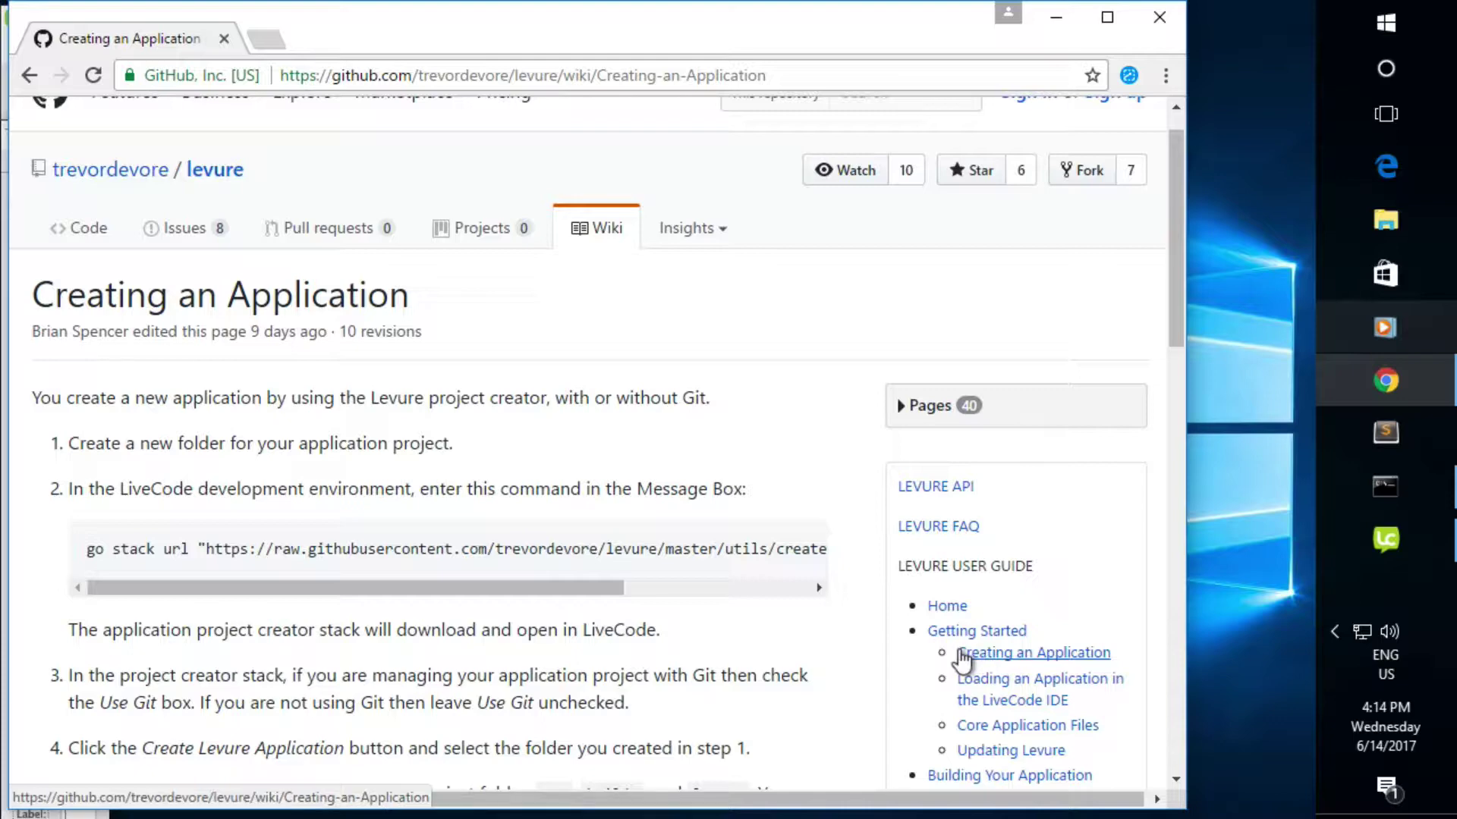
- Select the 'go stack url' project creator command on the Creating an Application wiki page
triple_click(430, 558)
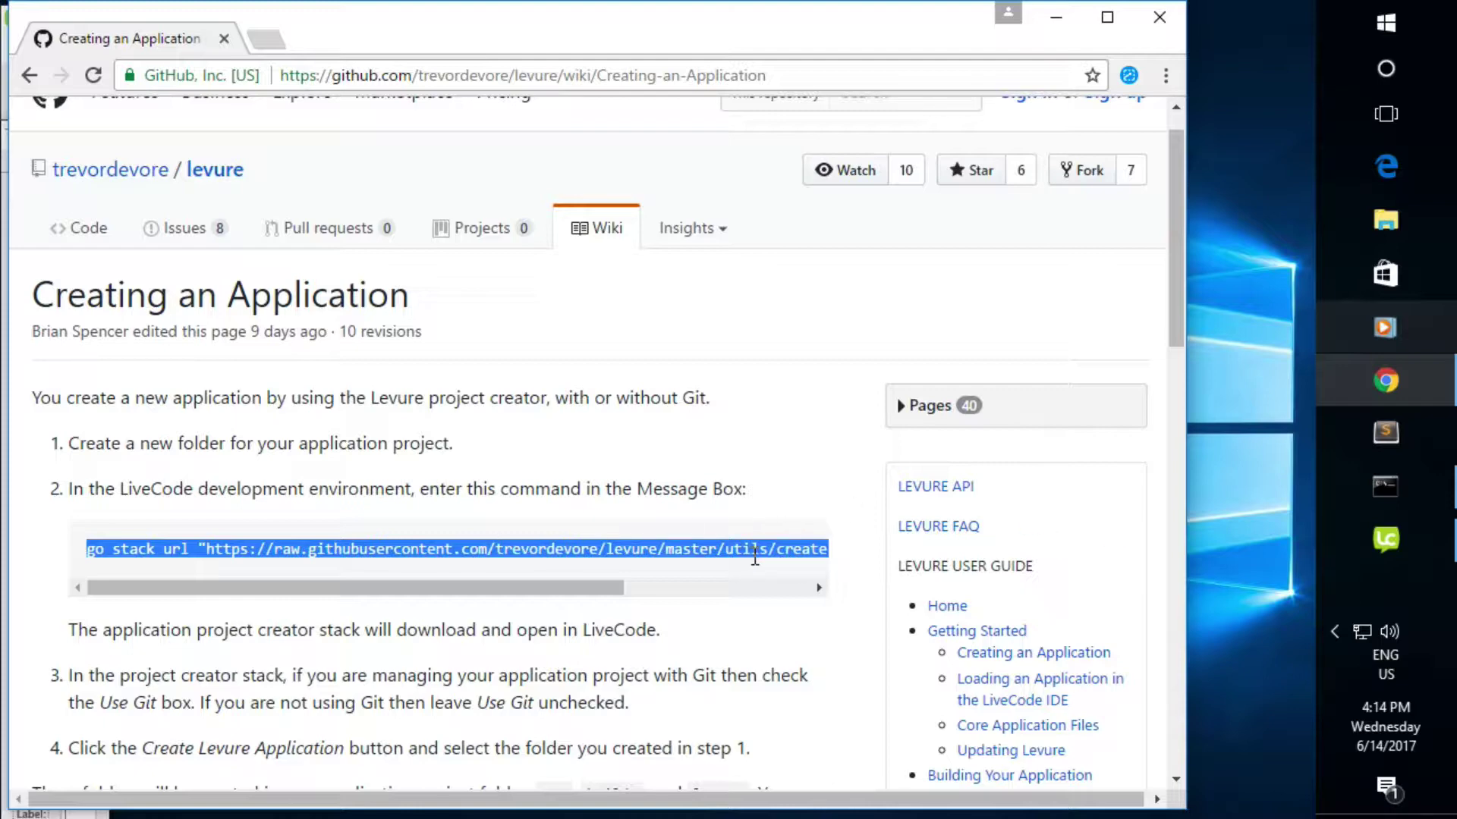
- Run the 'go stack url' command in LiveCode's Message Box, then switch to the Browse tool
left_click(1386, 540)
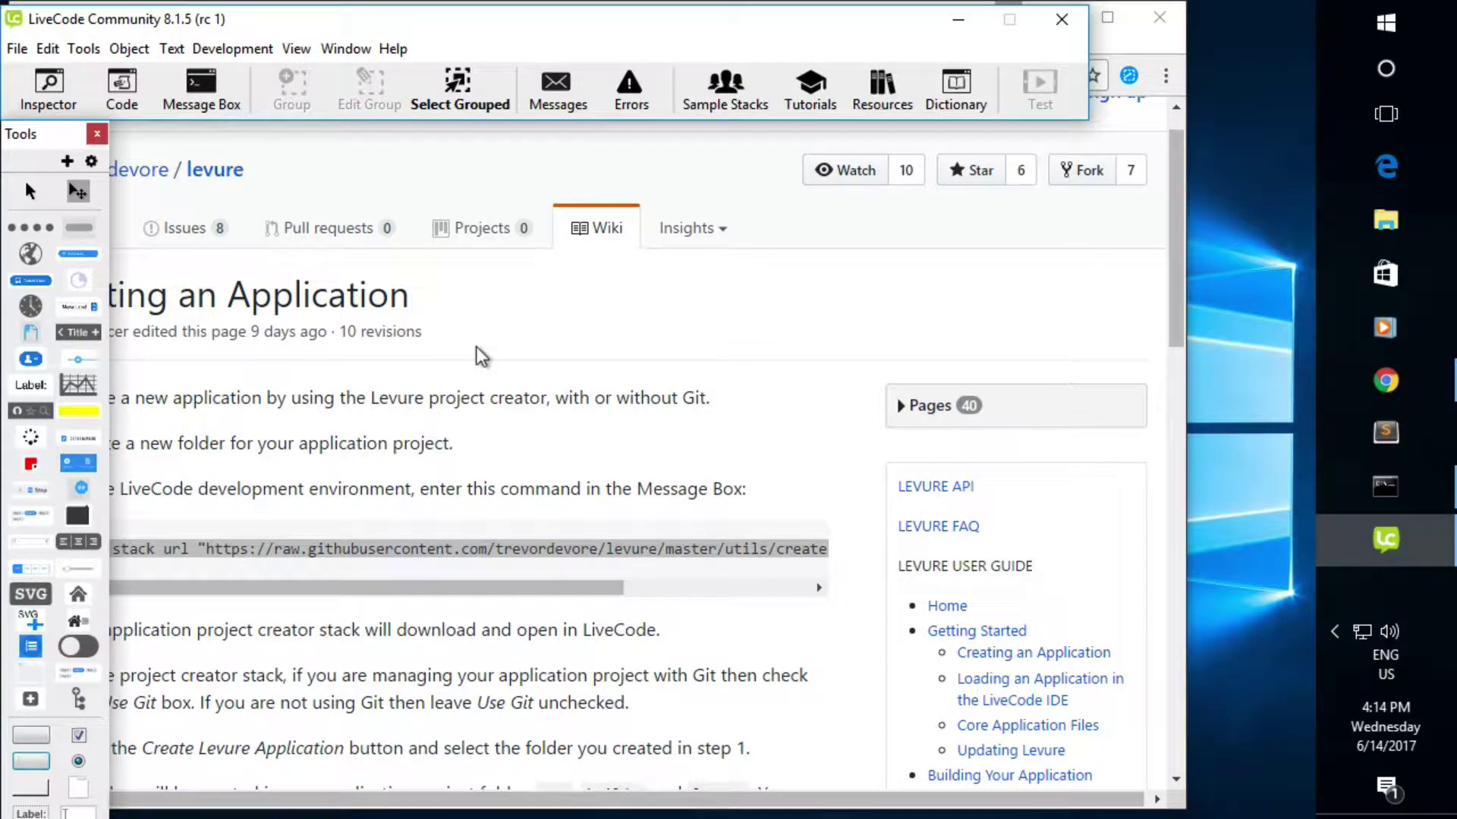
key("ctrl+m")
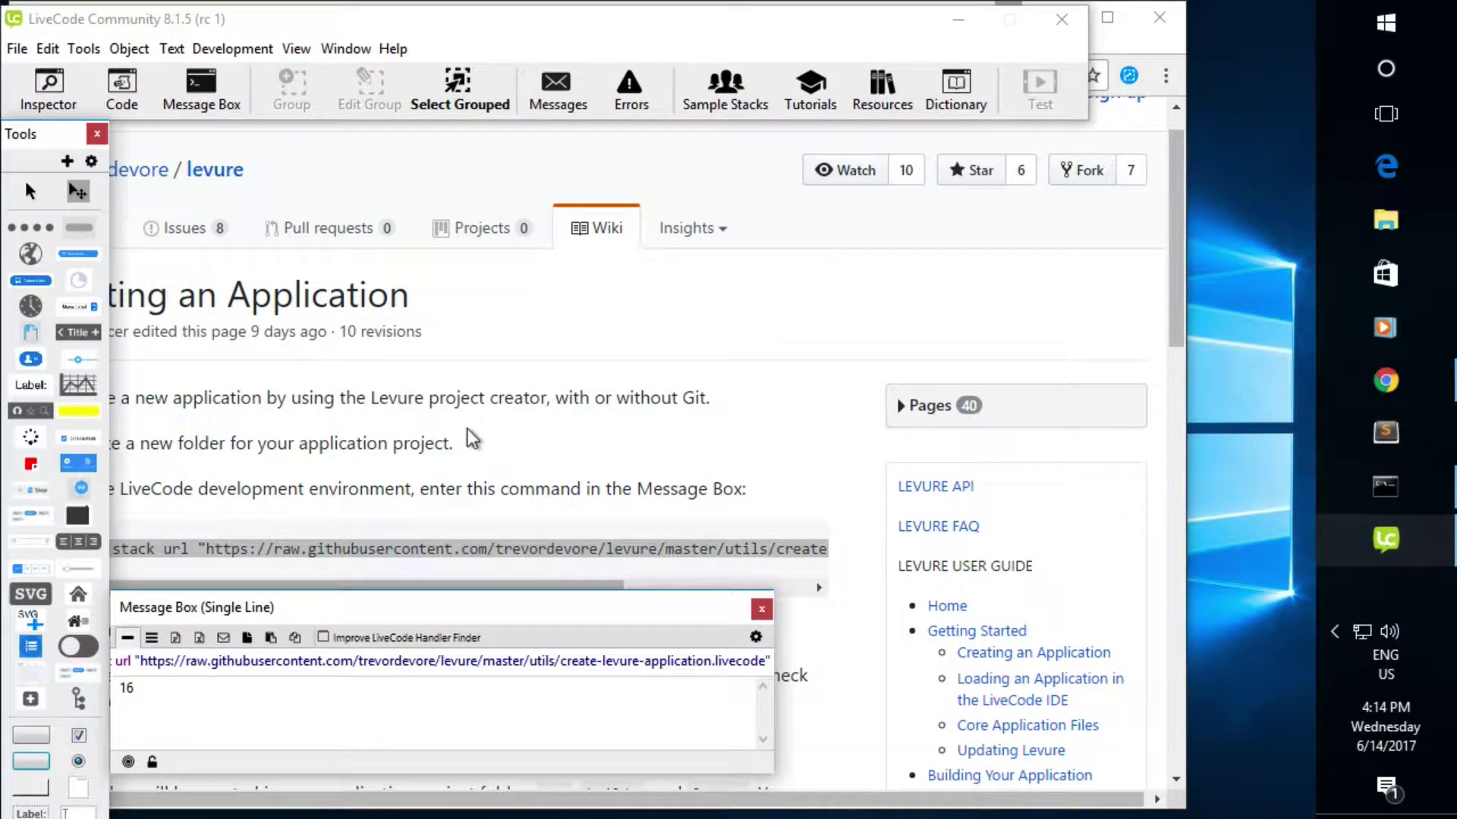
key("Return")
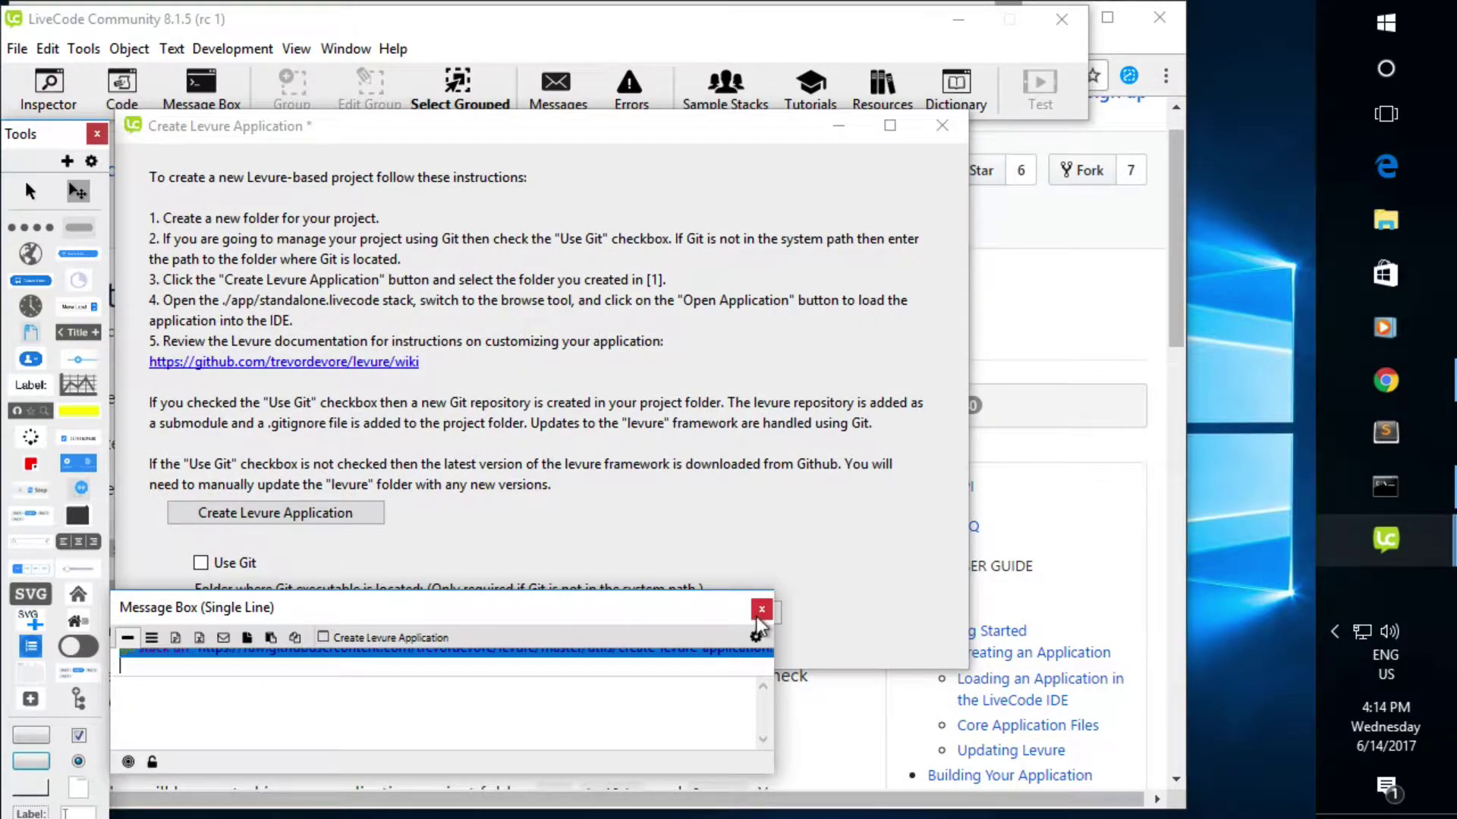
left_click(761, 610)
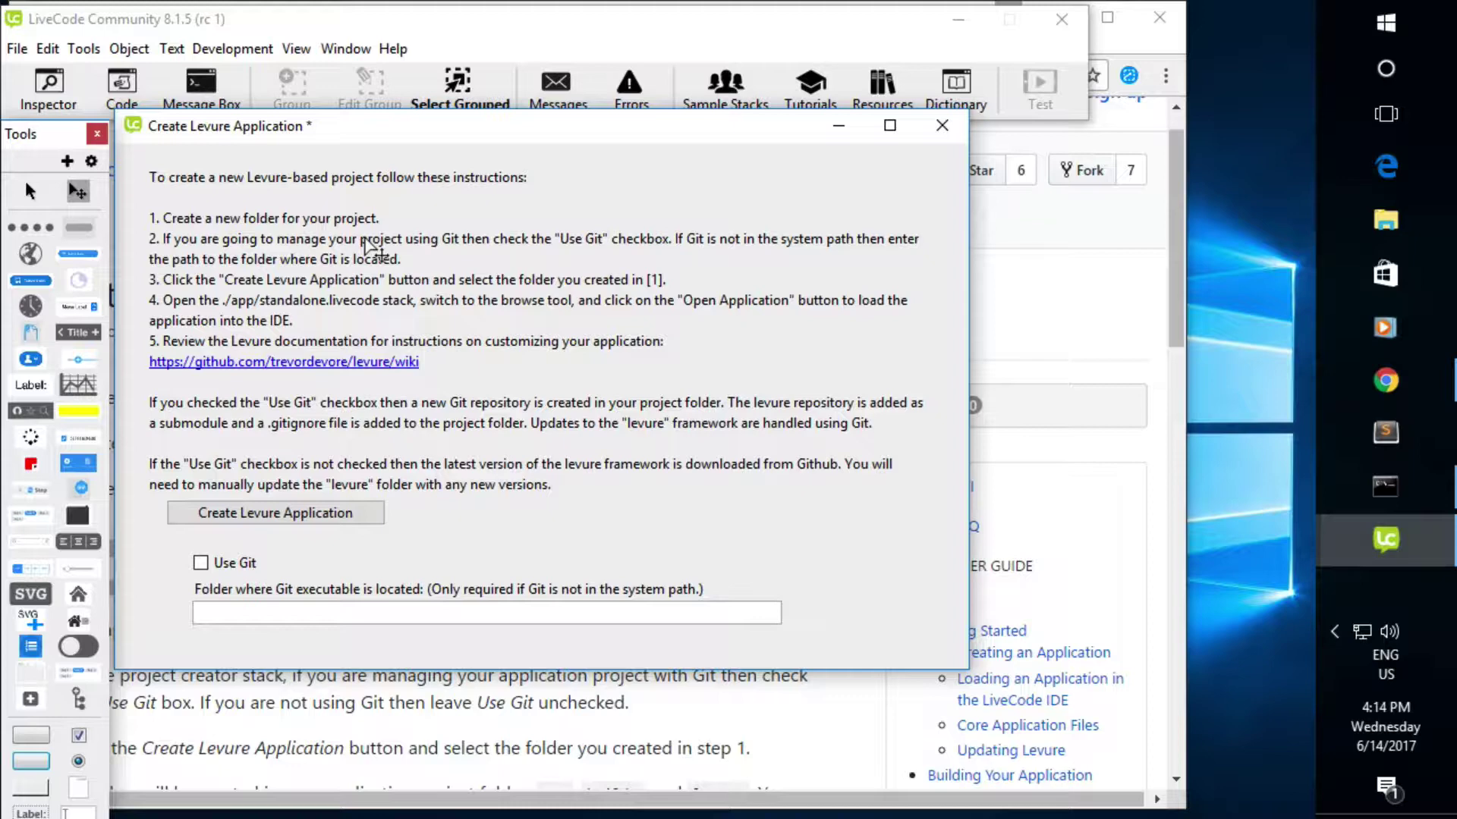
key("ctrl+9")
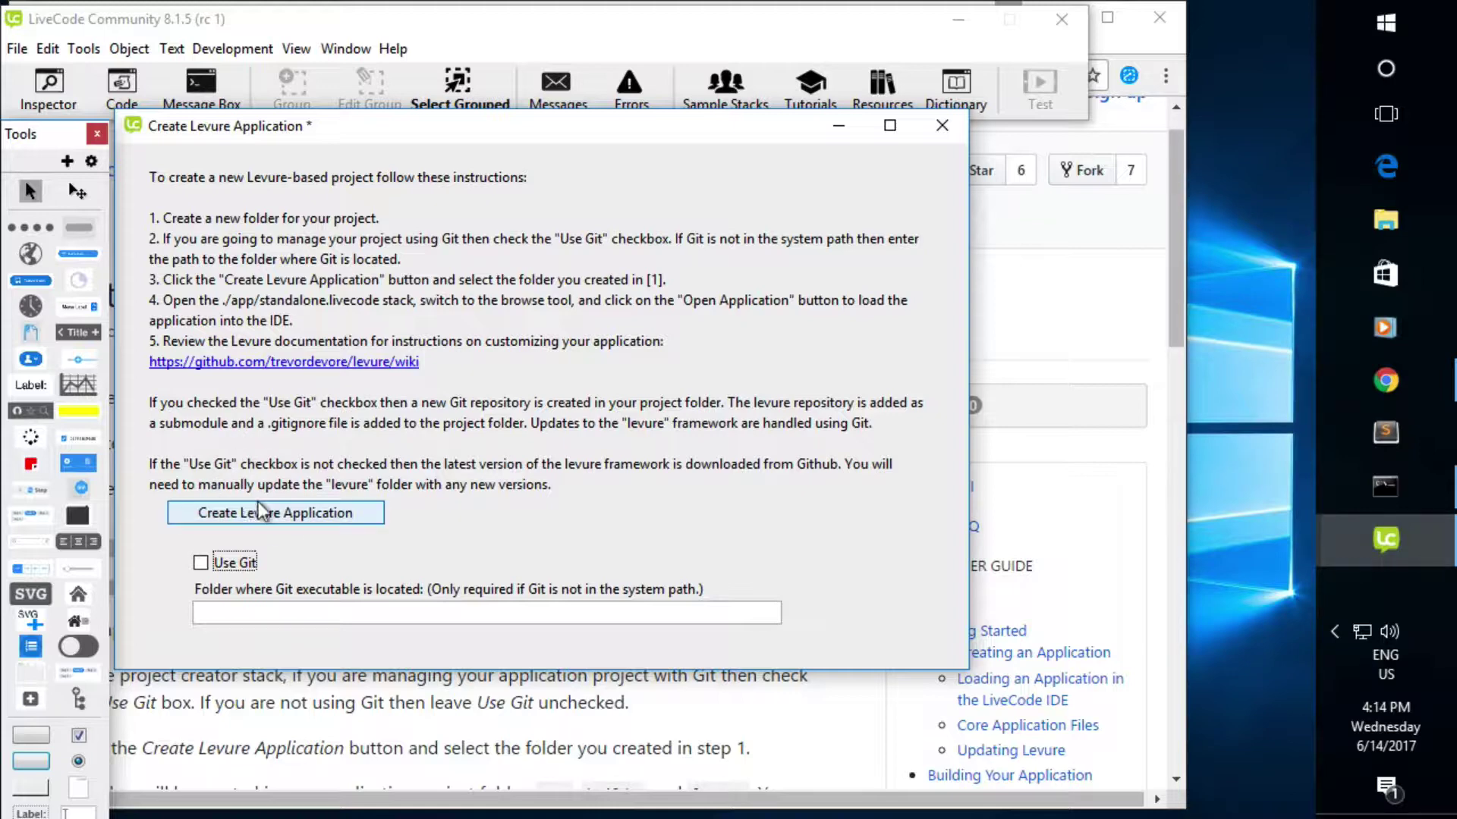
- Create a 'My Great App' Desktop folder and select it as the Levure project folder
left_click(317, 516)
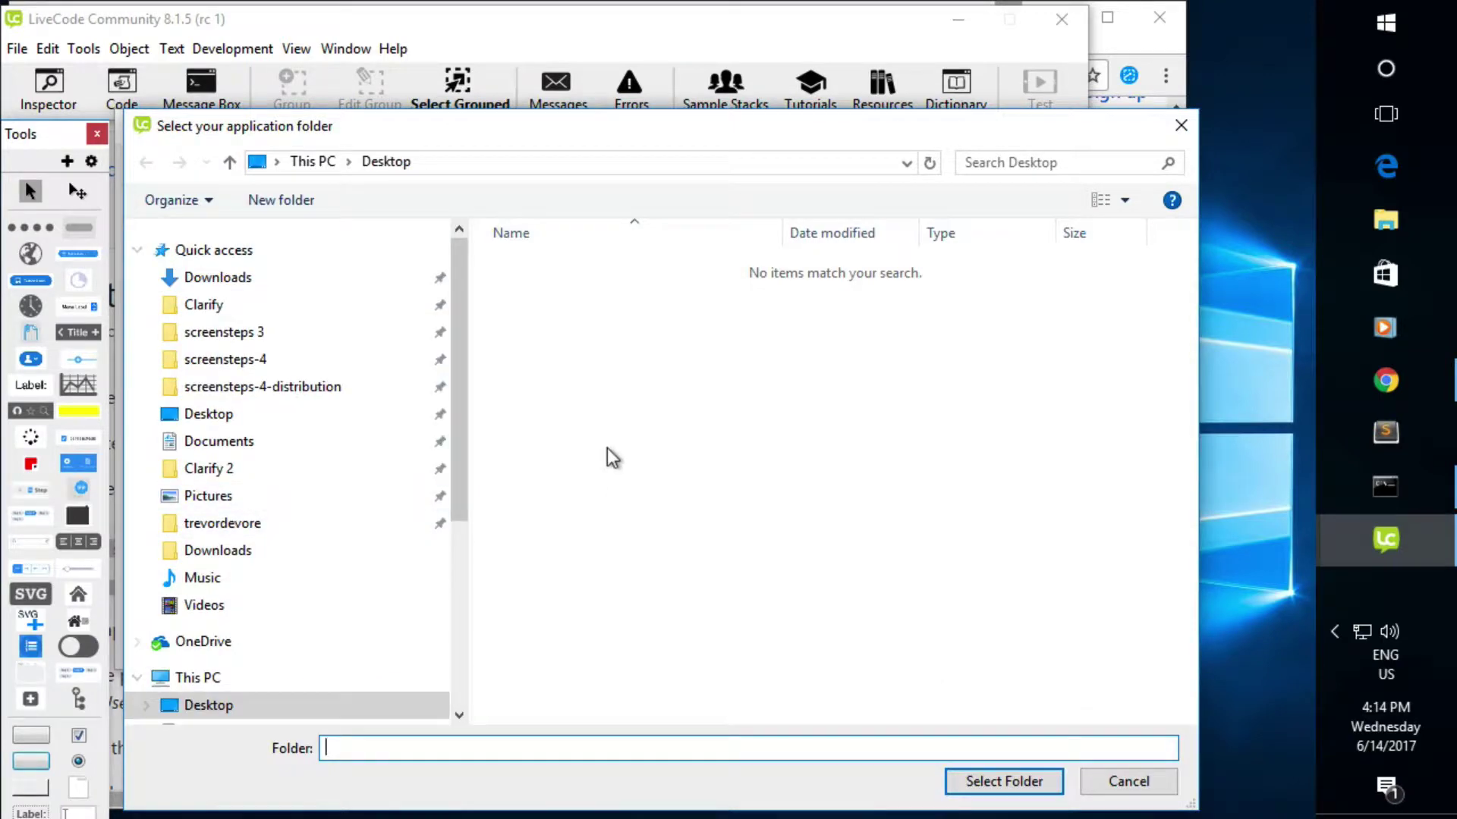
right_click(541, 374)
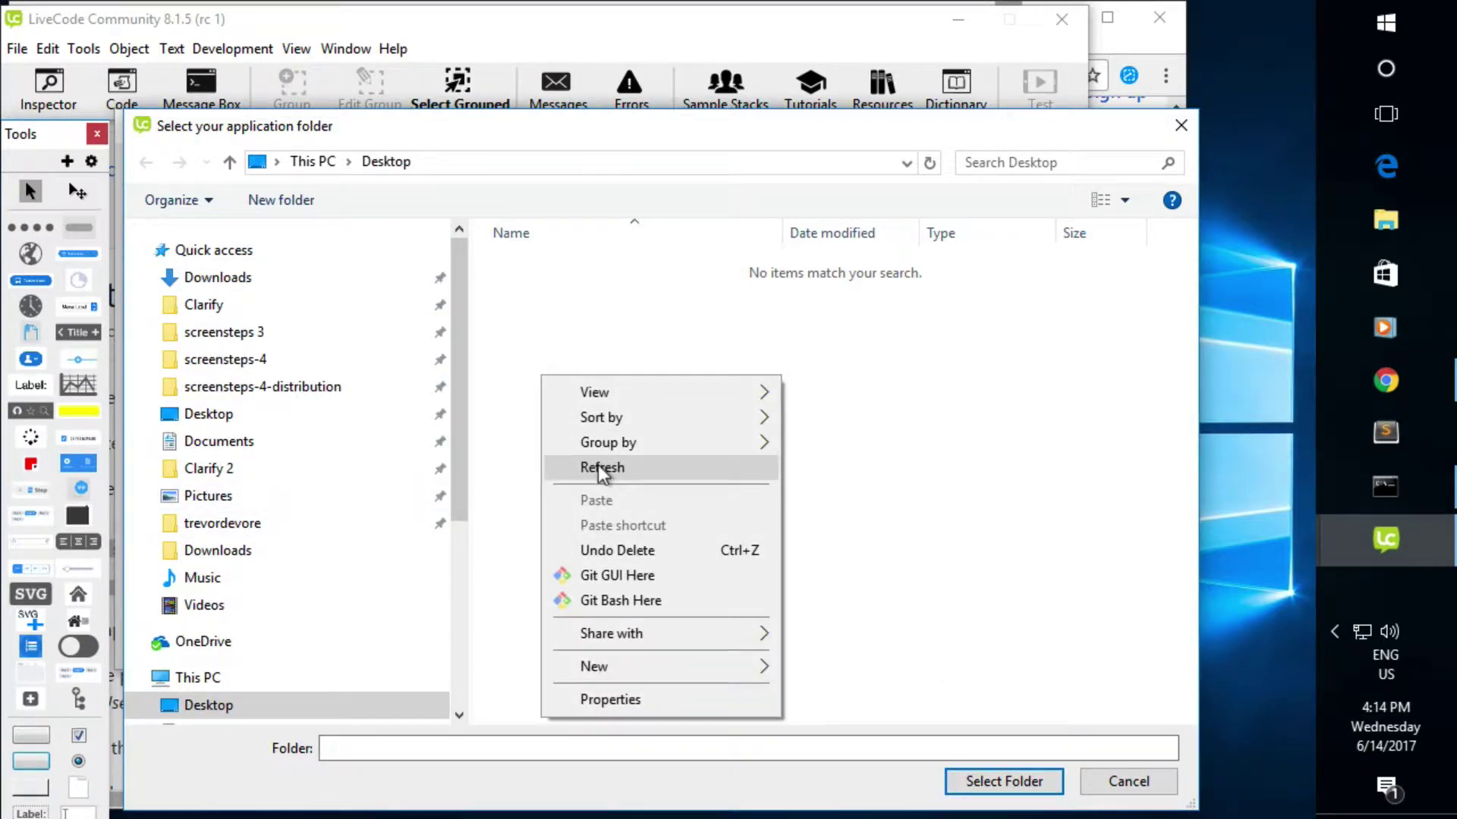
mouse_move(661, 666)
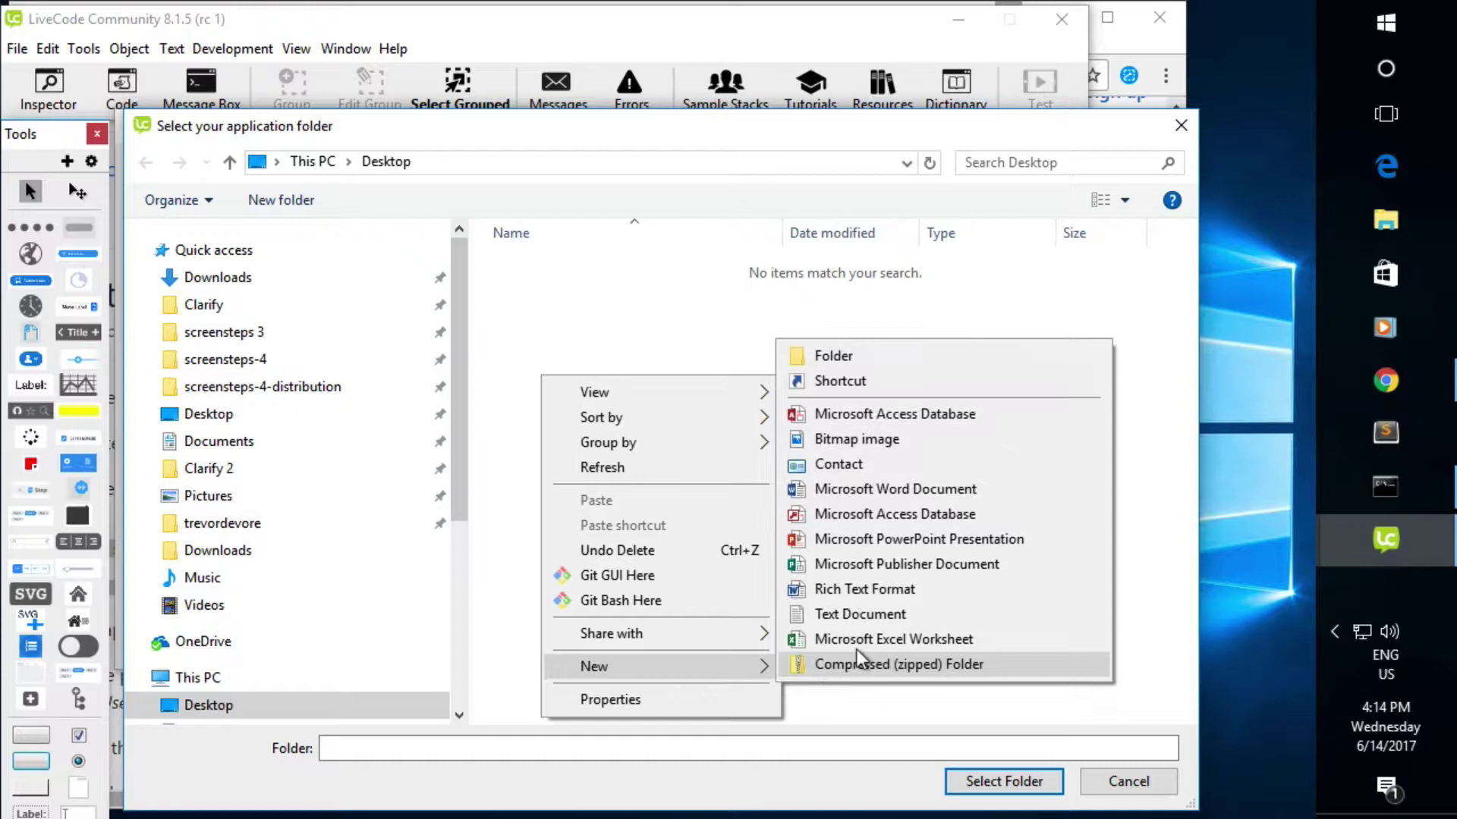
left_click(886, 356)
type("My ")
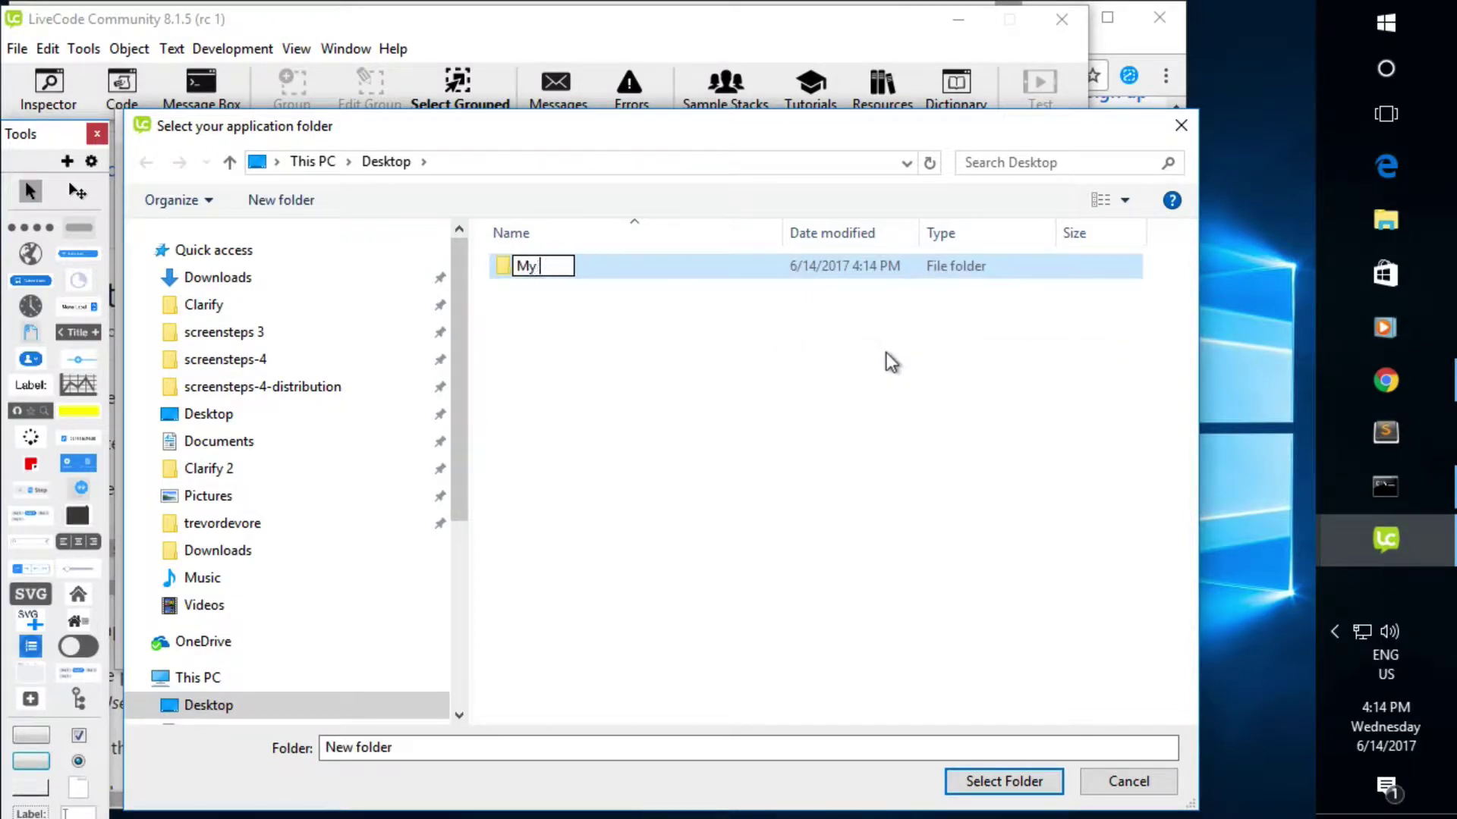
type("Great App")
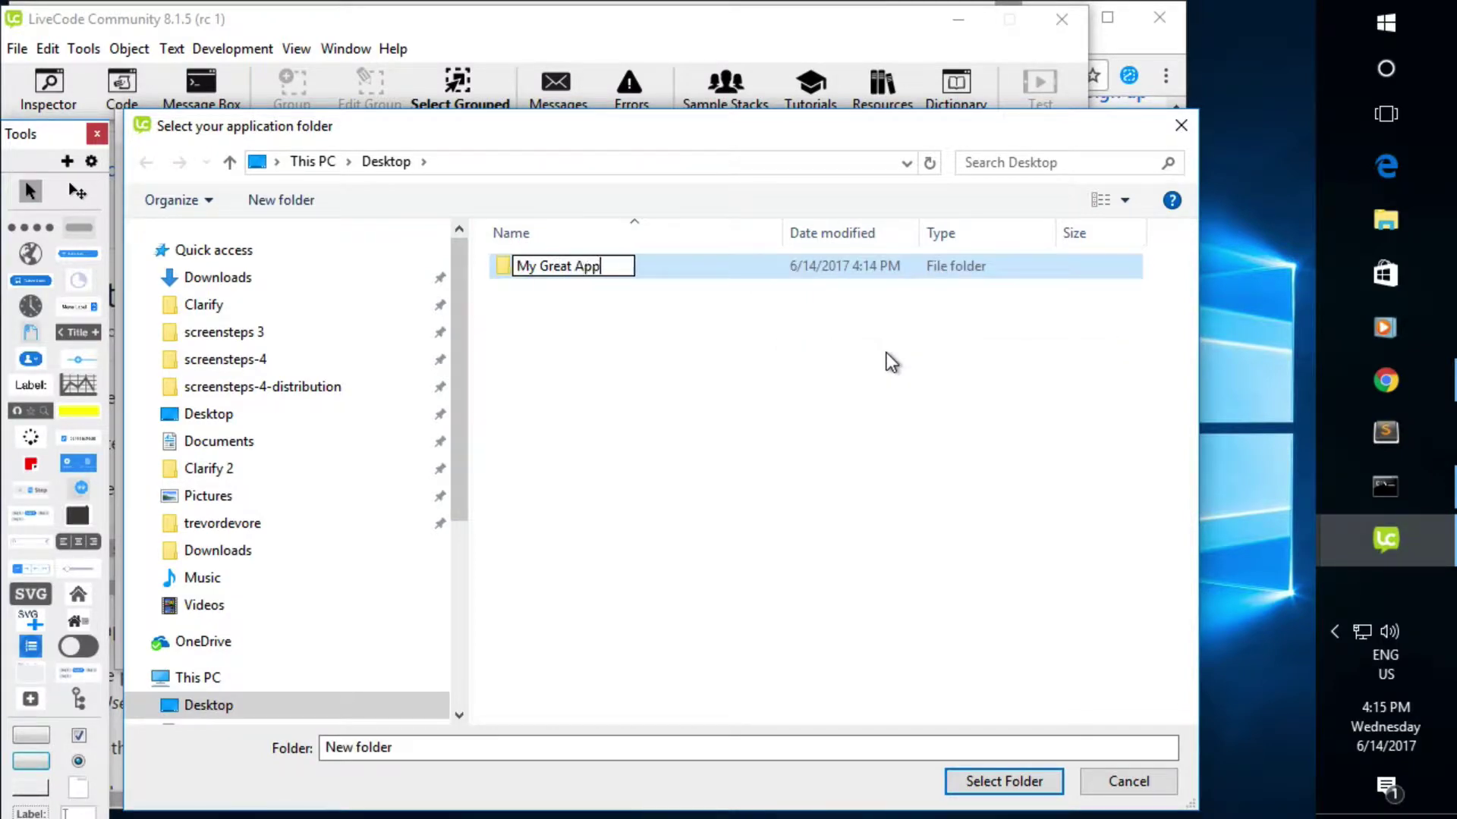
key("Return")
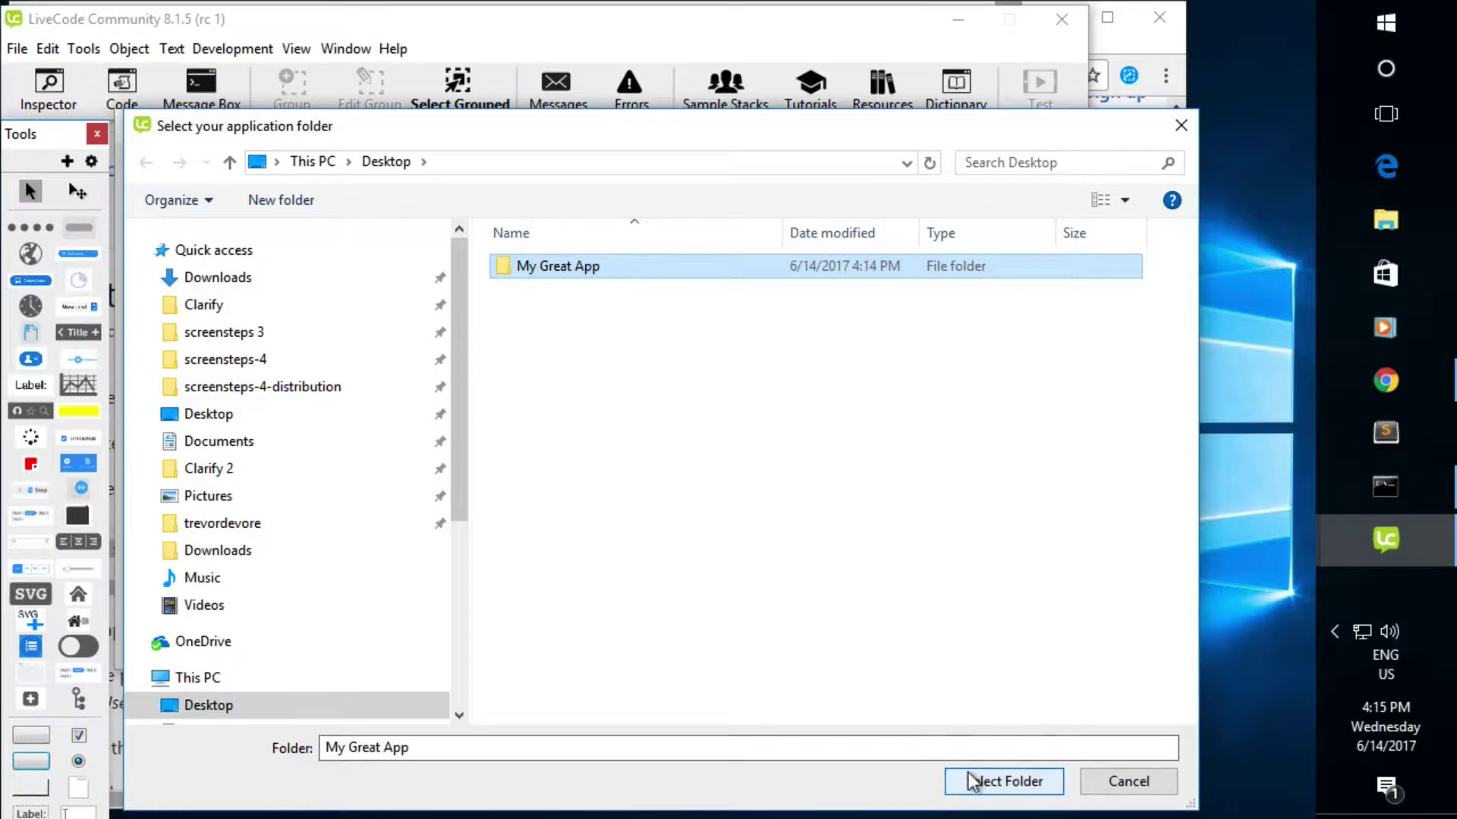
left_click(1003, 781)
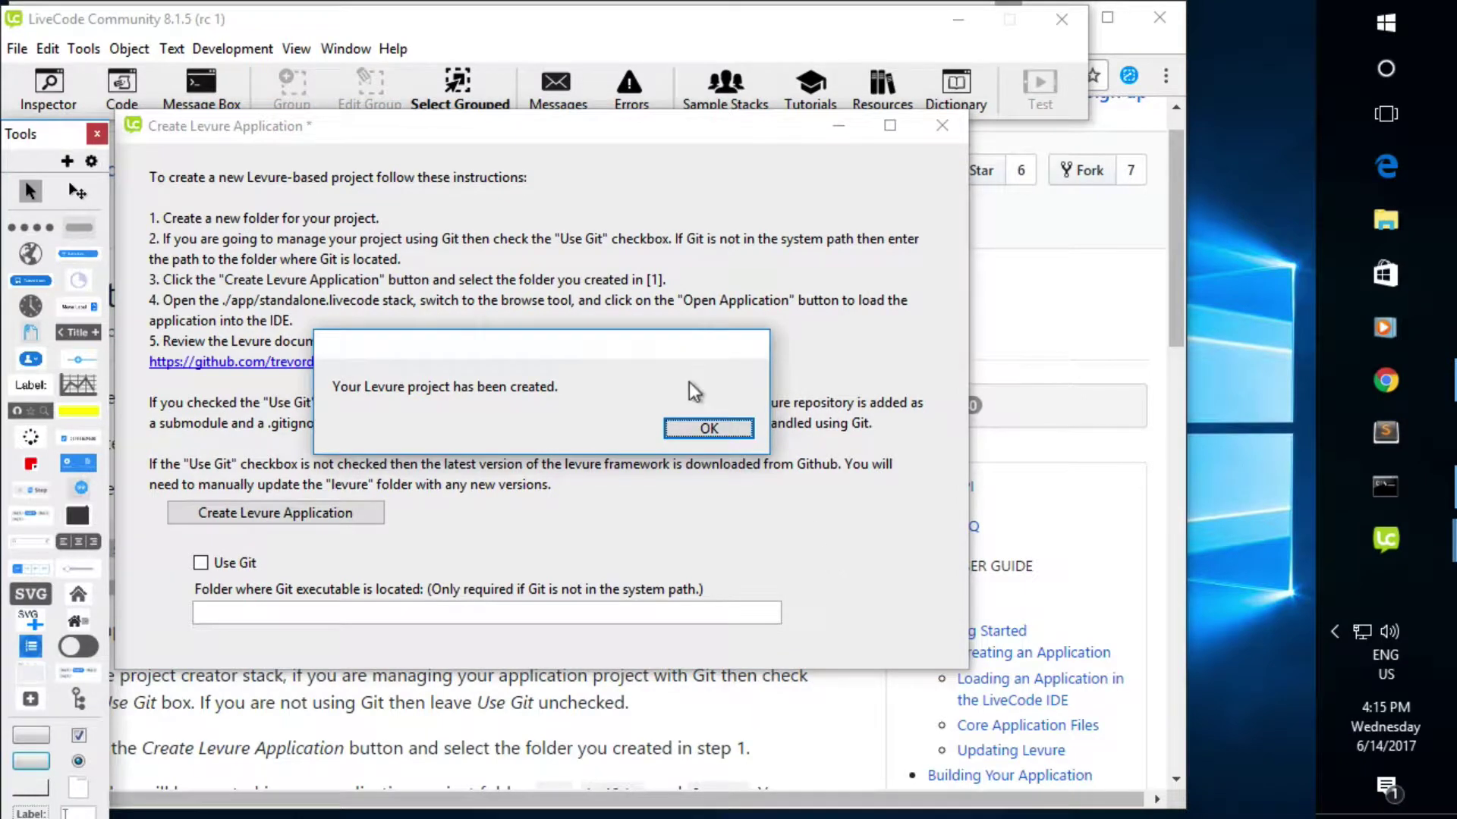
- Dismiss the confirmation, close the application creator, and minimize Chrome to reveal the desktop
left_click(707, 428)
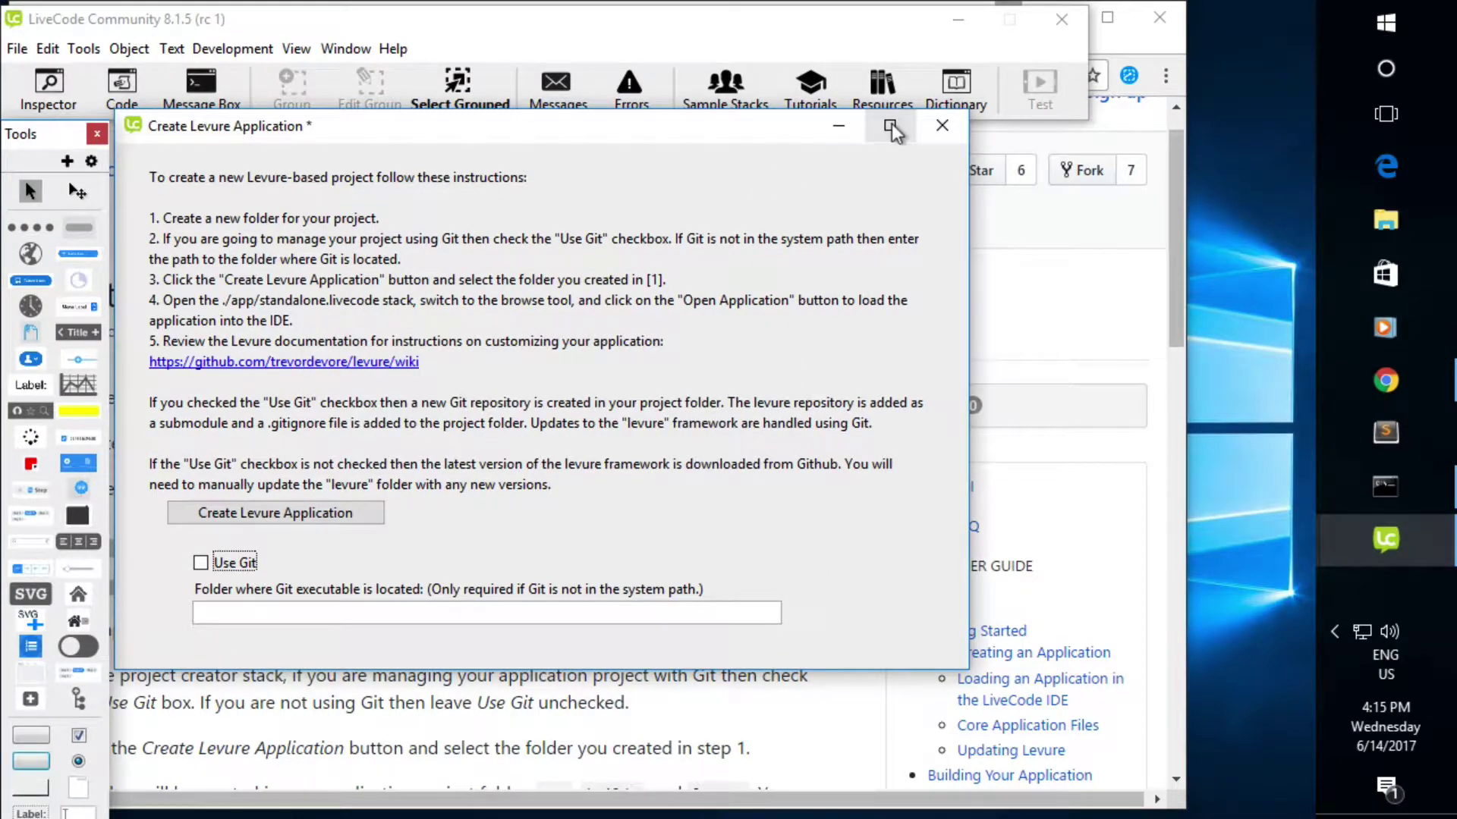
left_click(941, 128)
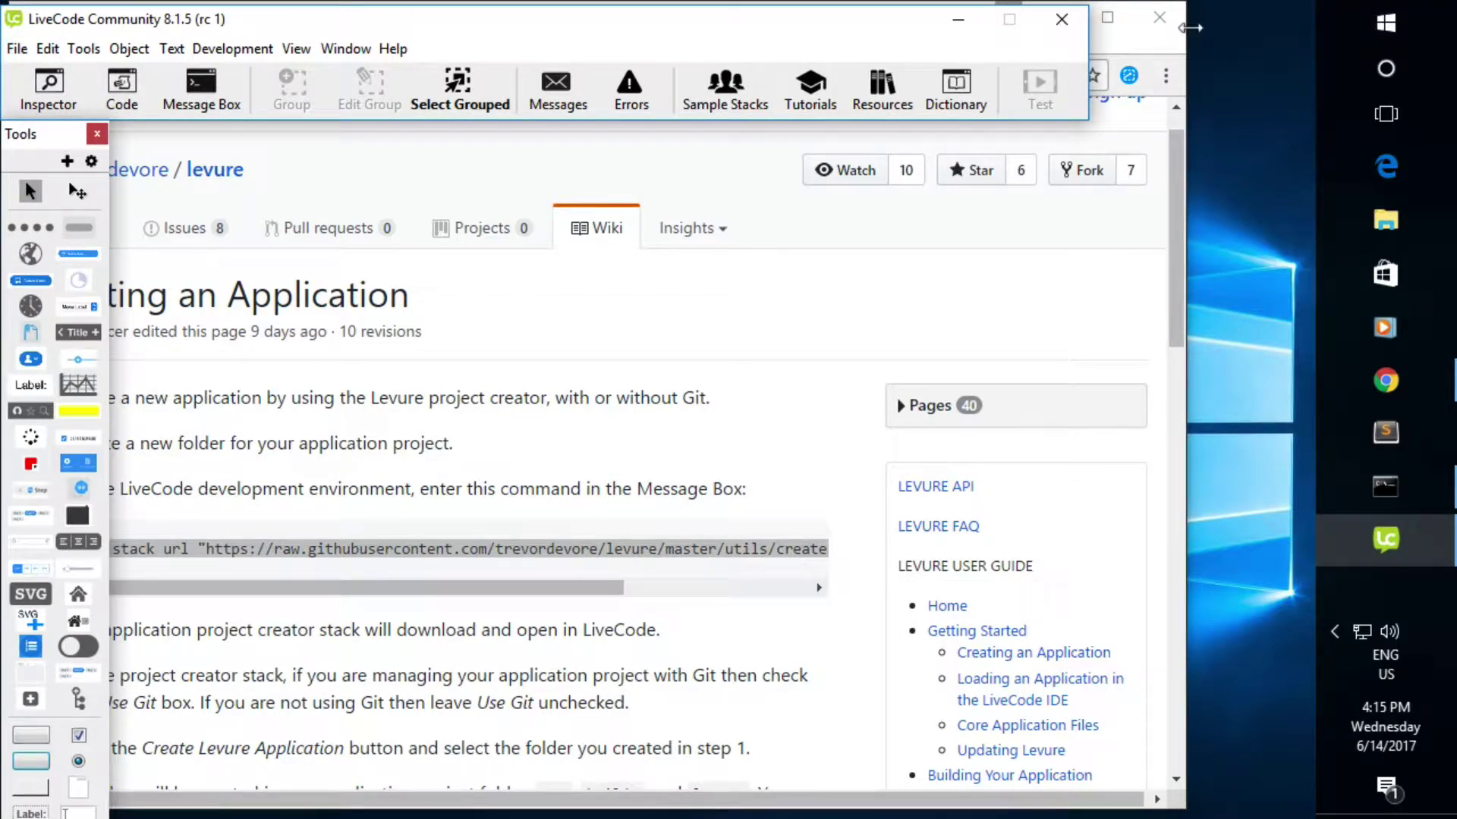
left_click(1151, 44)
left_click(1056, 17)
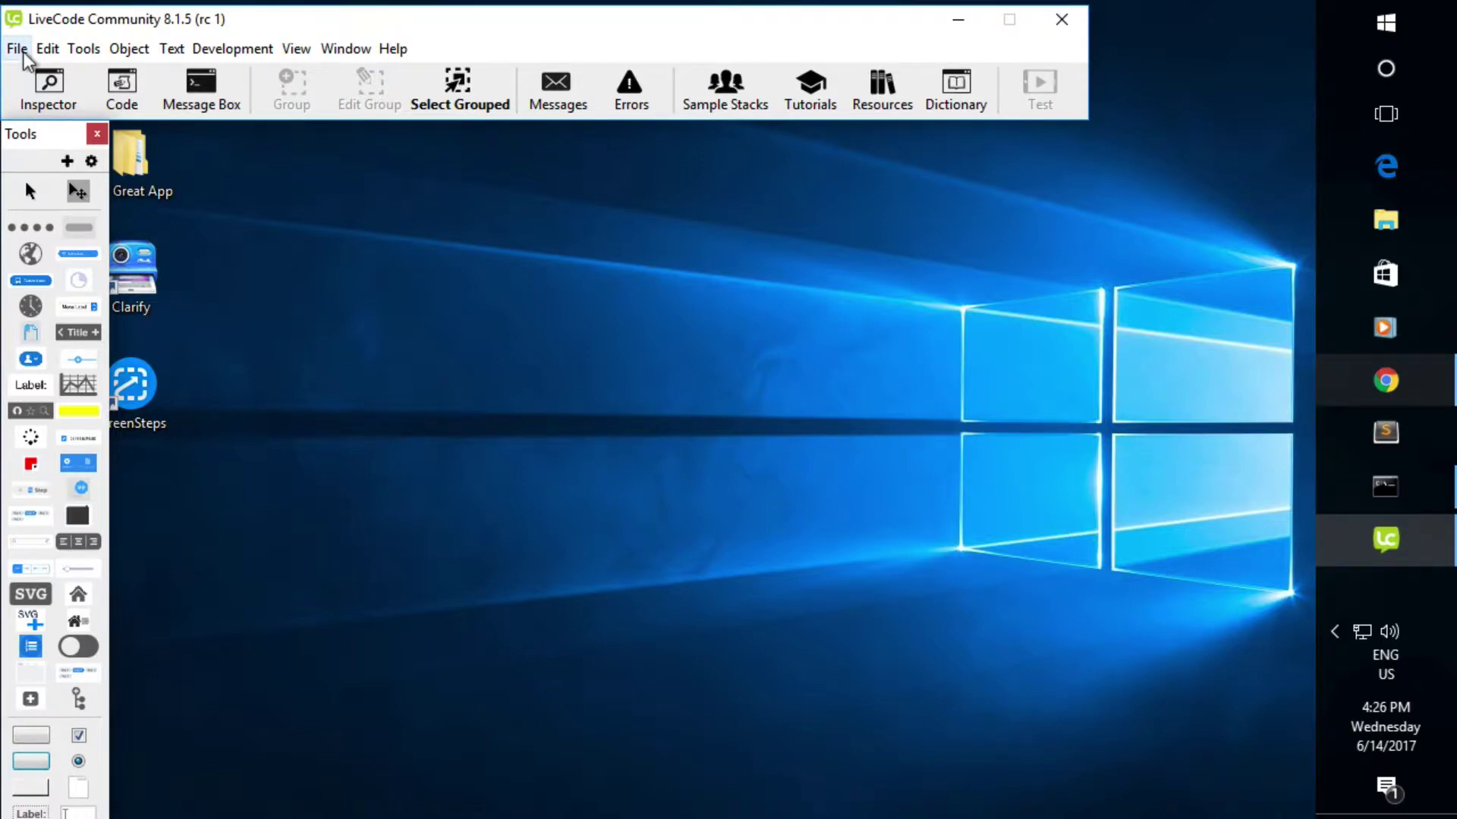
- Navigate to the My Great App project's app folder in the Open Stack dialog
left_click(18, 49)
left_click(104, 131)
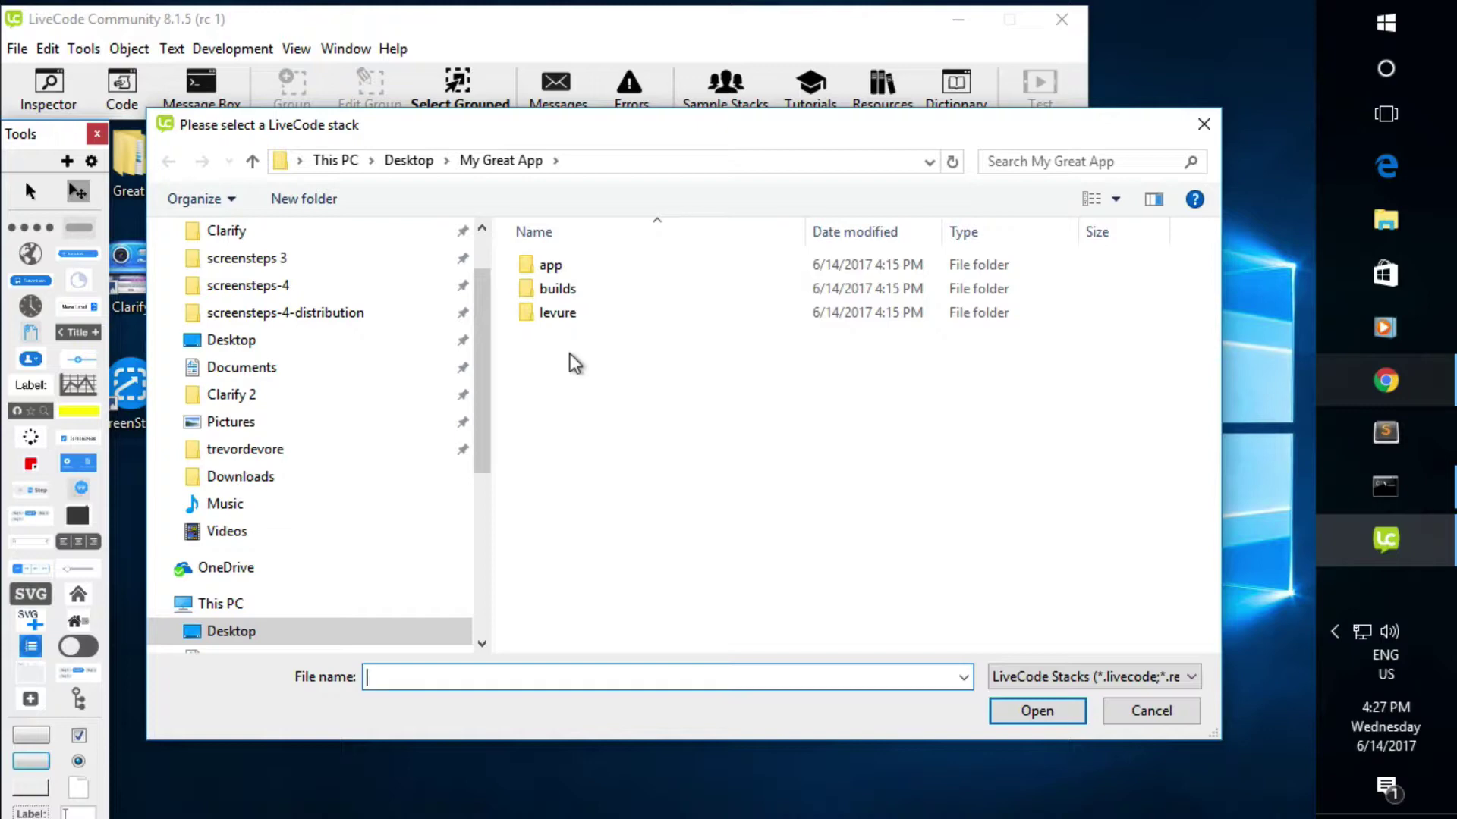
double_click(551, 264)
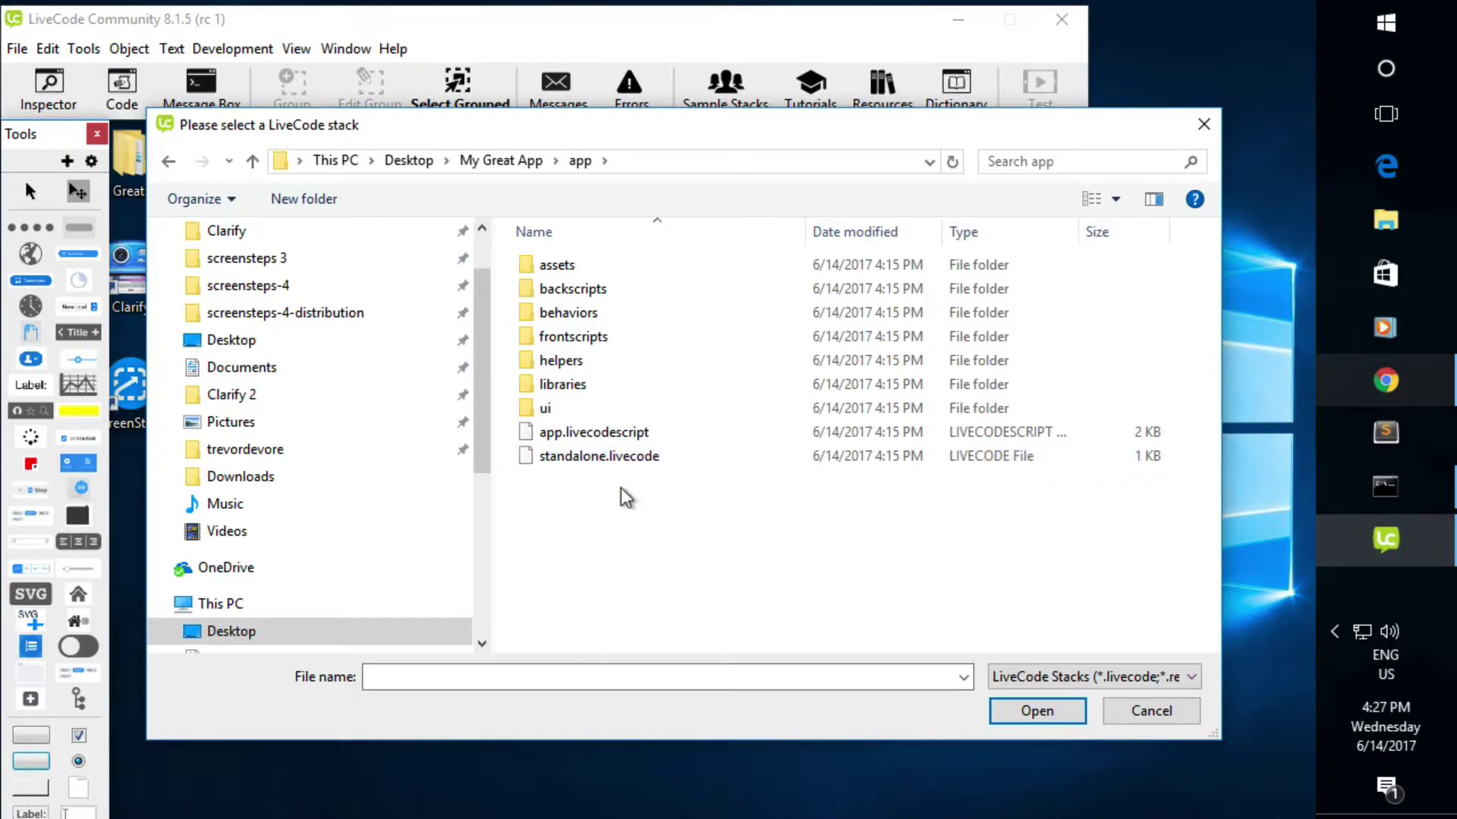
double_click(589, 457)
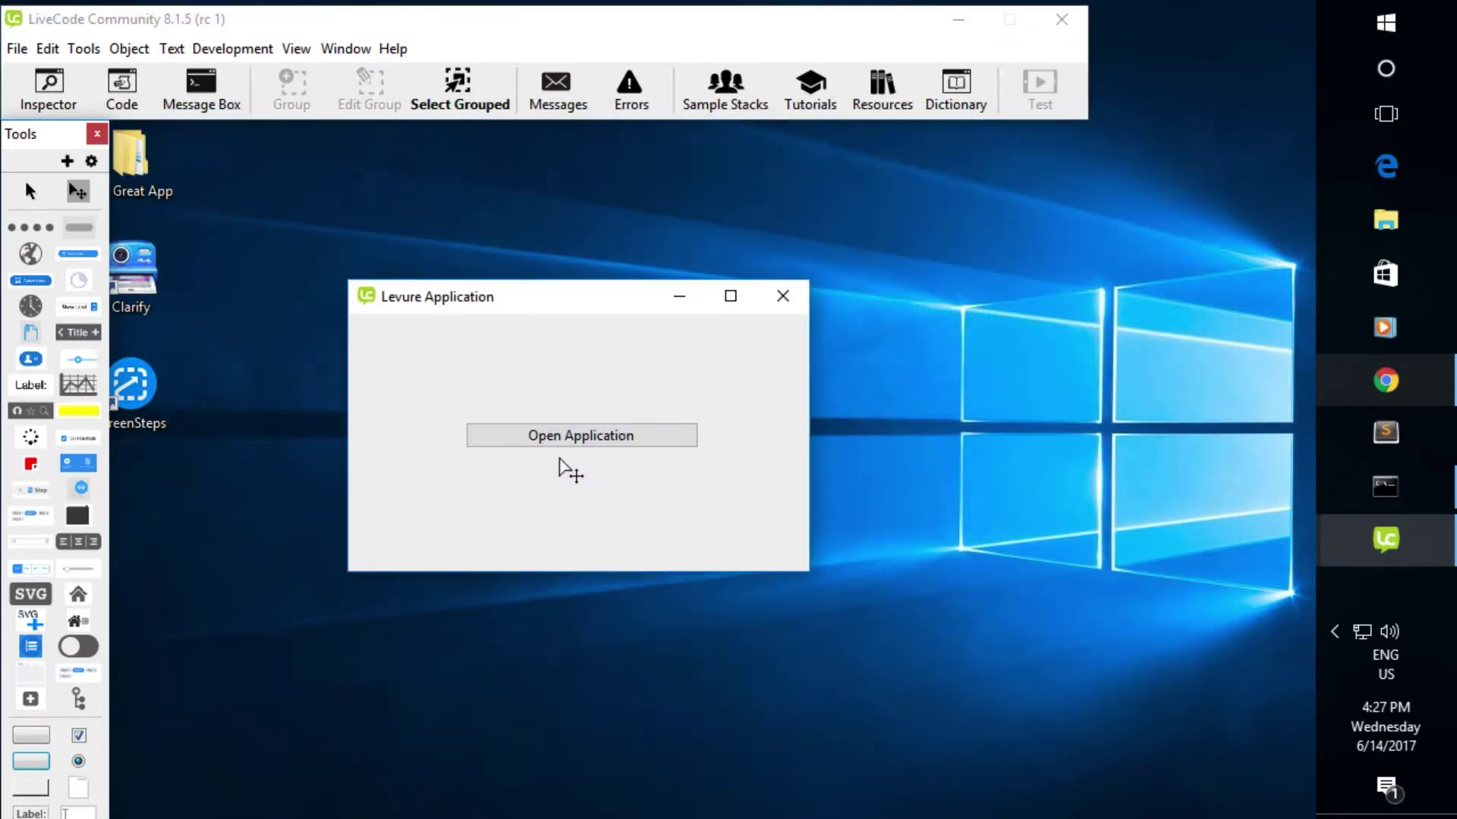
double_click(536, 445)
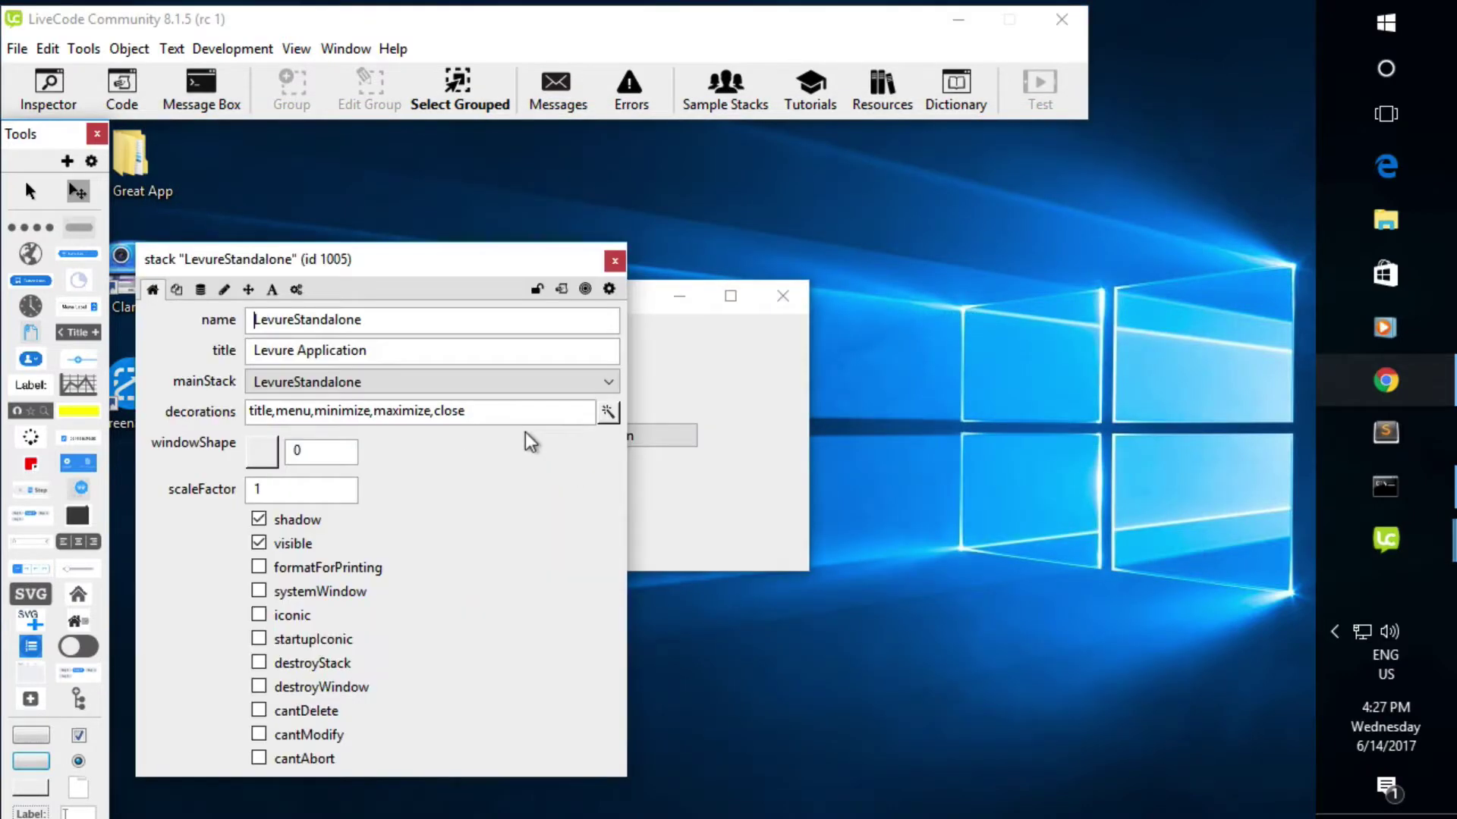
left_click_drag(385, 277, 388, 219)
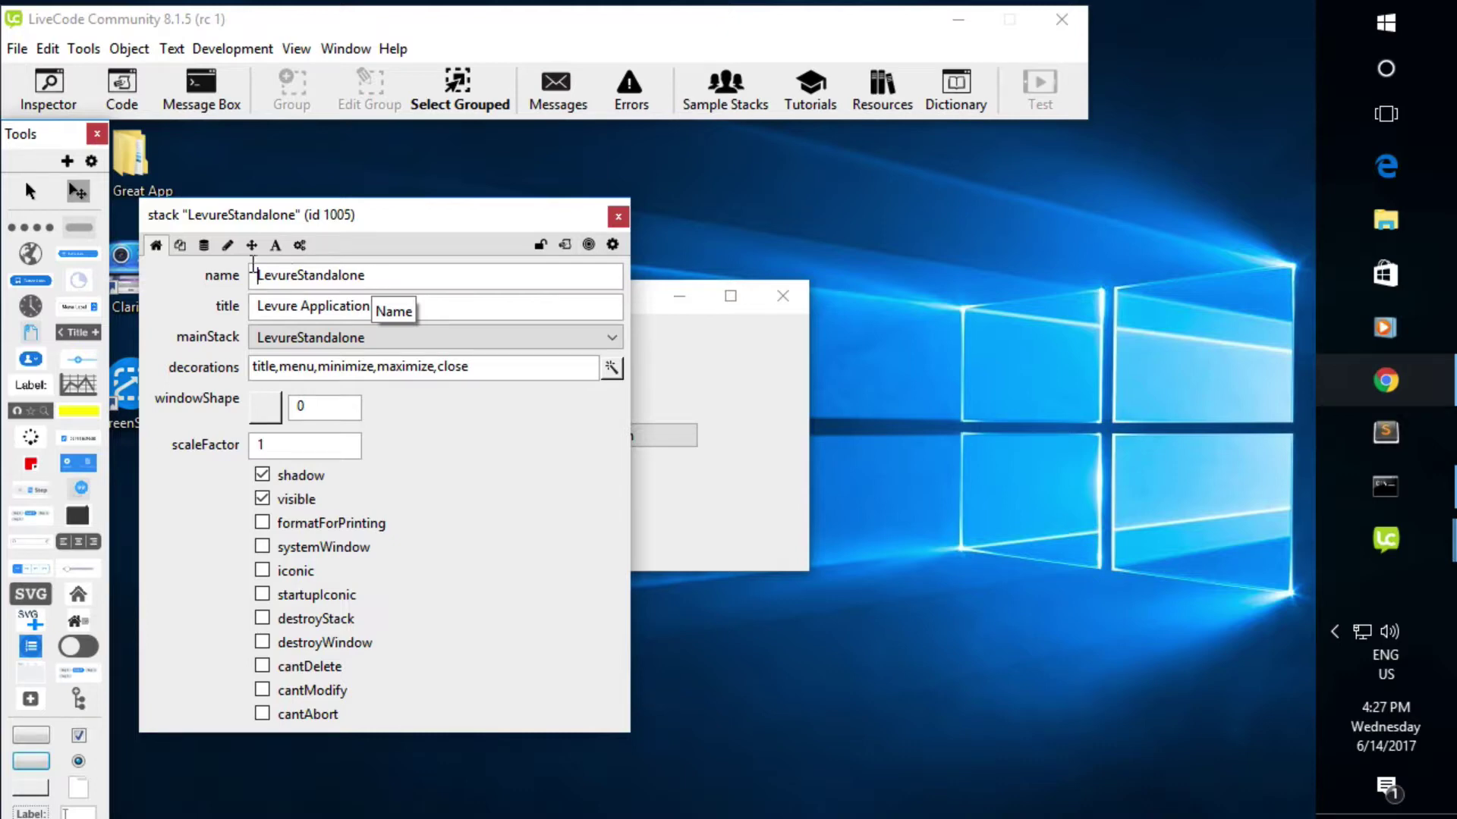
left_click(181, 246)
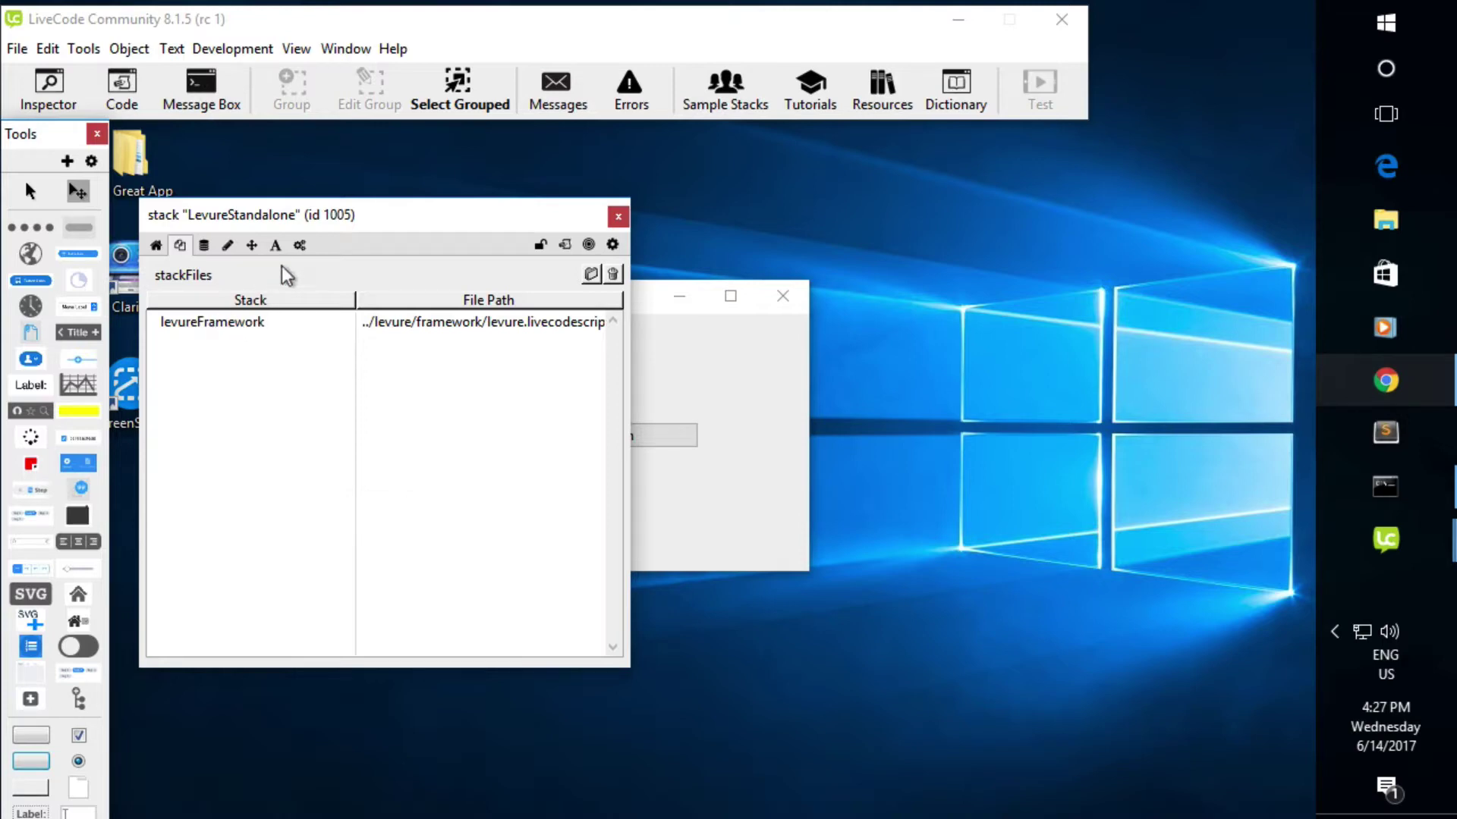
left_click(300, 245)
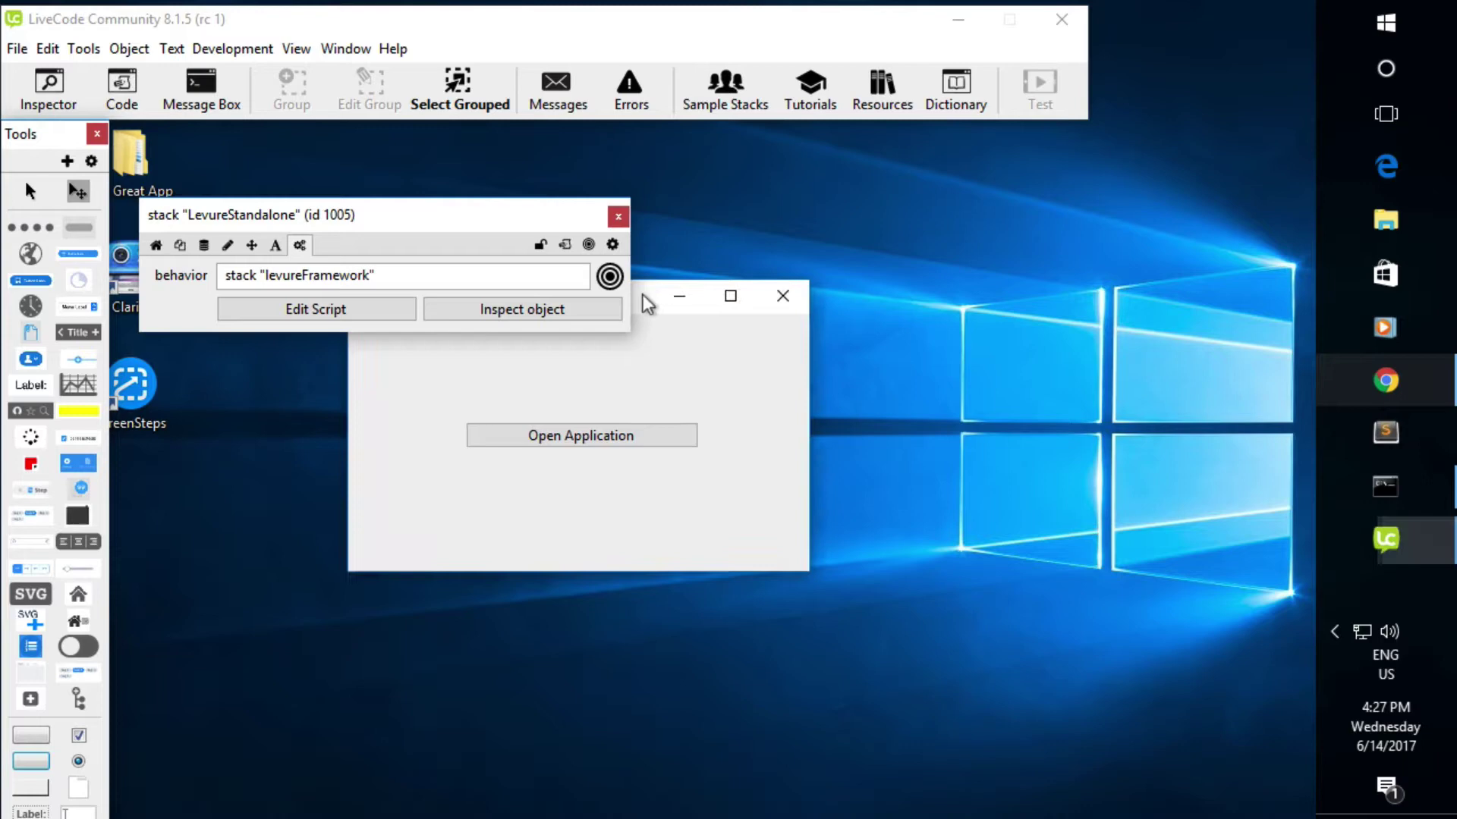
left_click(620, 215)
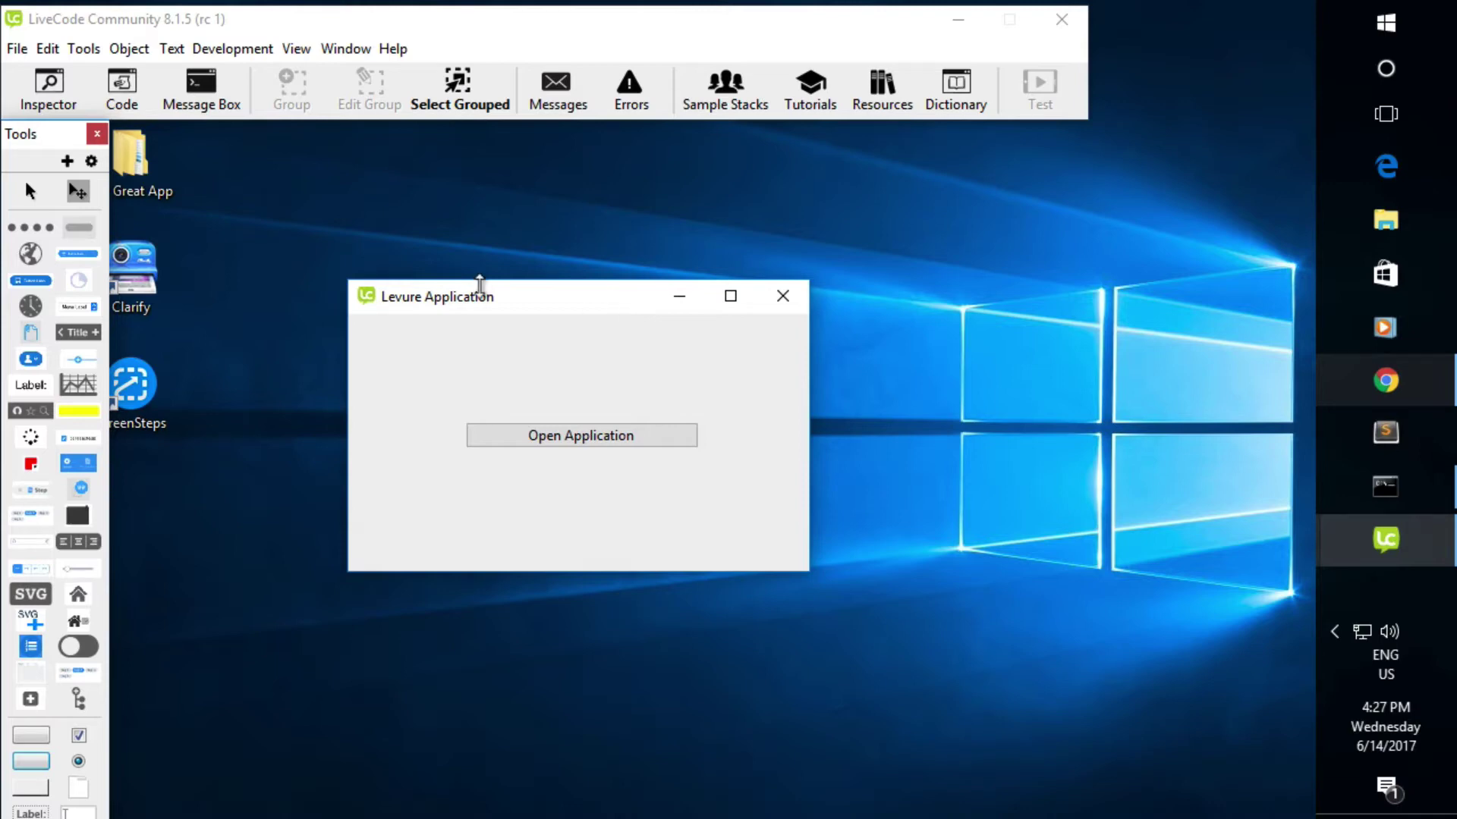
- With the Browse tool, launch the Levure app and try Click Me! in its Sample Window
key("ctrl+9")
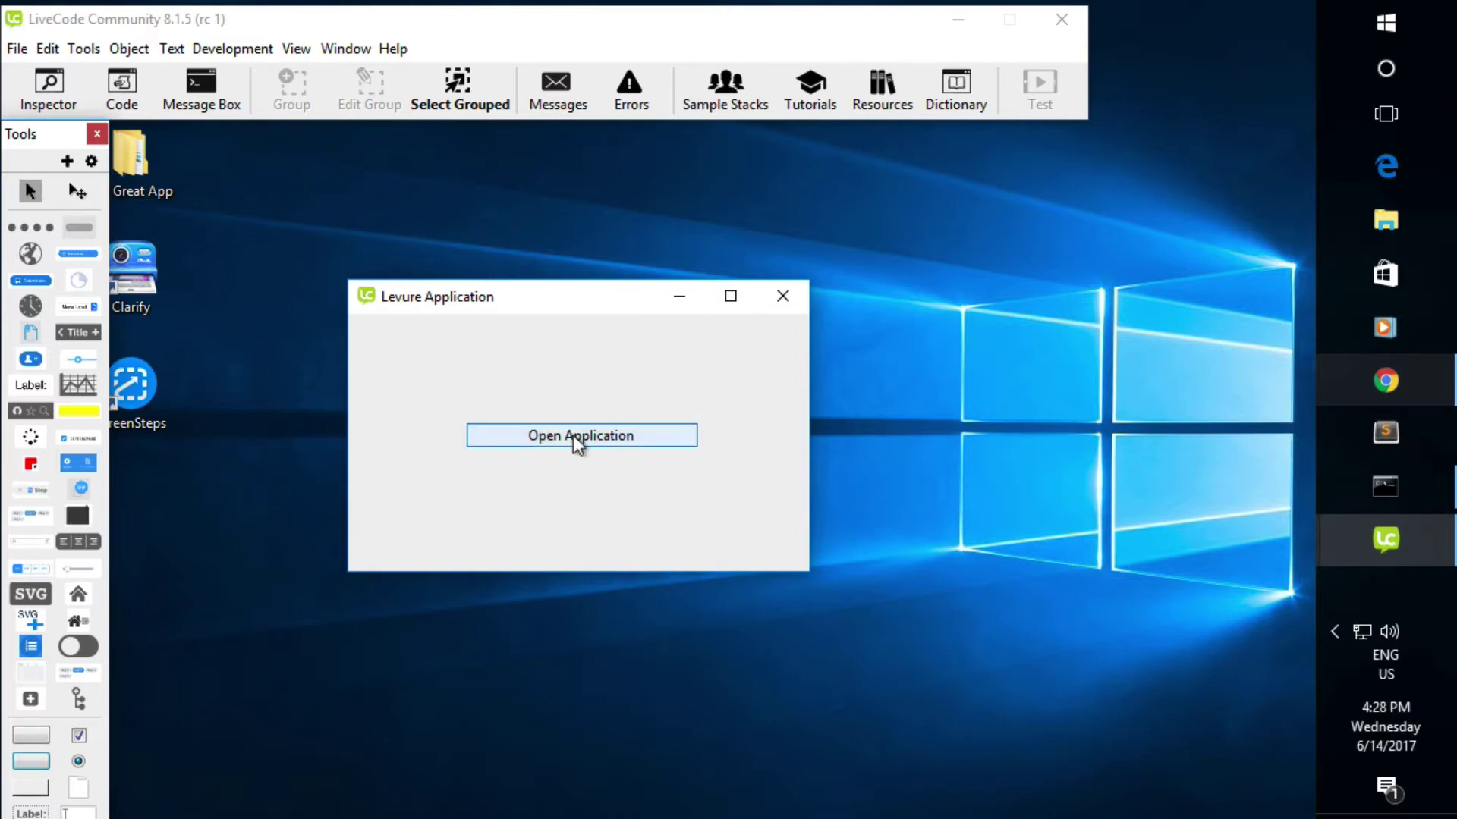
left_click(572, 436)
left_click(577, 439)
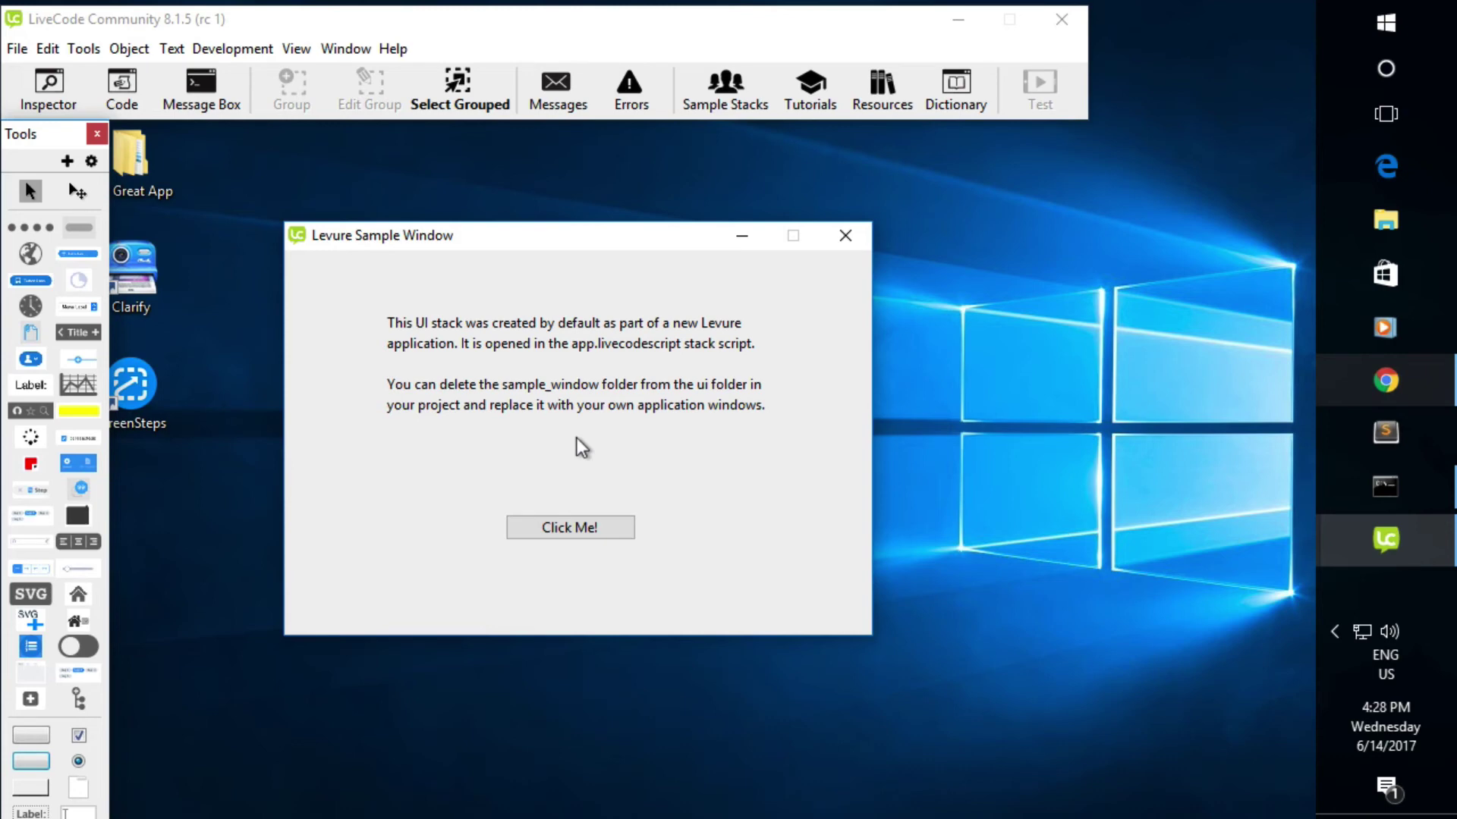
left_click(580, 524)
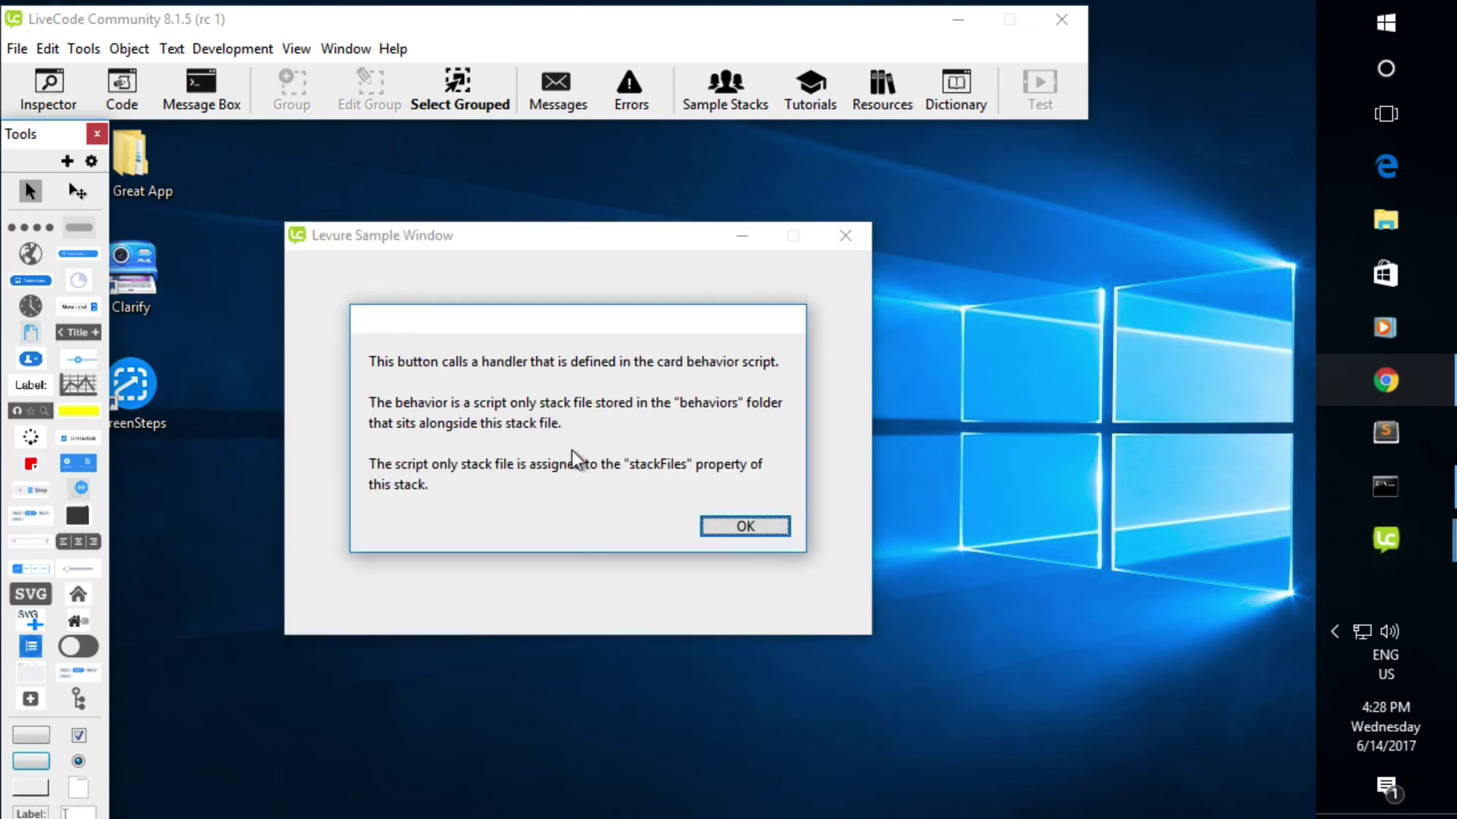